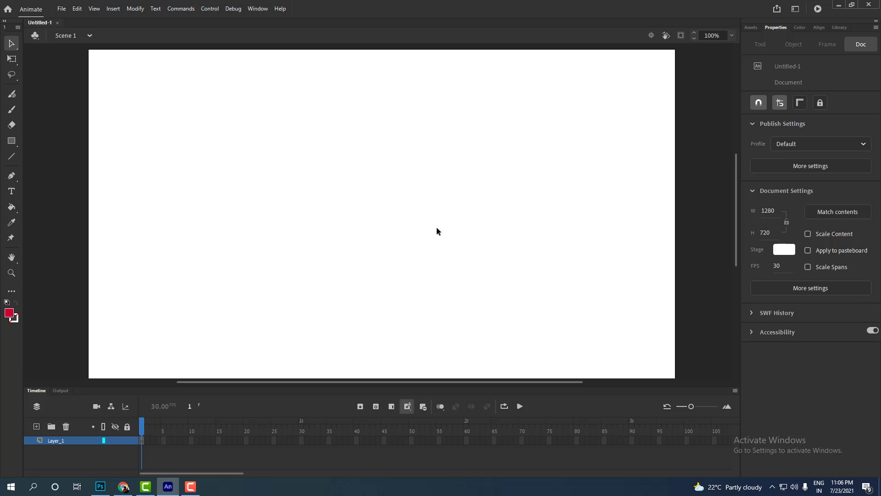
Draw a red rectangle without a stroke on frame 1, near the stage's upper-left area
{"action": "scroll", "coordinate": [436, 231], "scroll_direction": "down", "scroll_amount": 2}
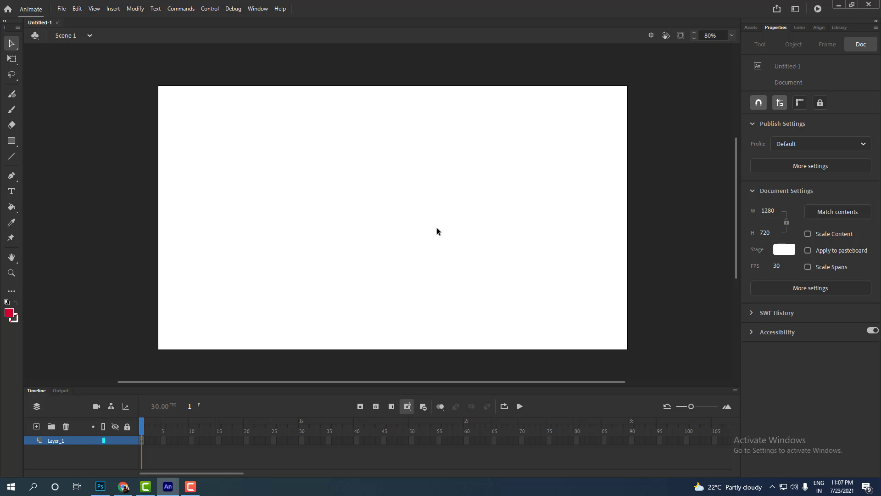
{"action": "left_click", "coordinate": [142, 441]}
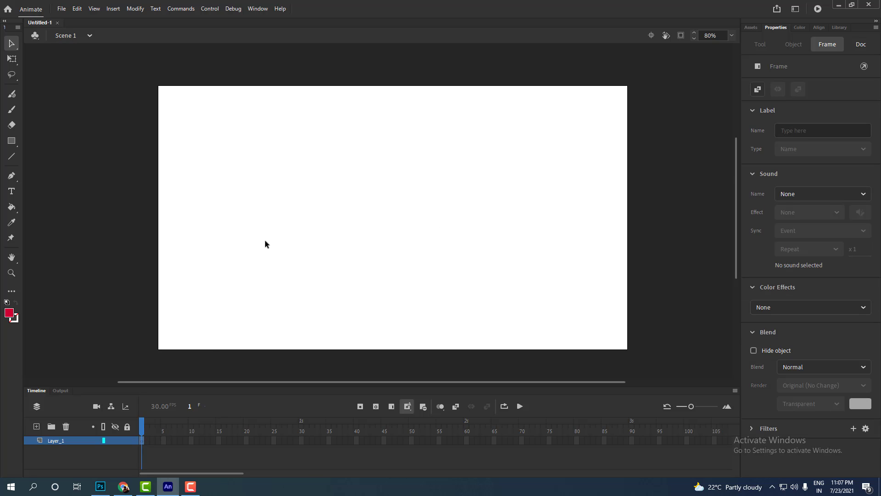
{"action": "key", "text": "r"}
{"action": "left_click_drag", "start_coordinate": [197, 166], "coordinate": [272, 231]}
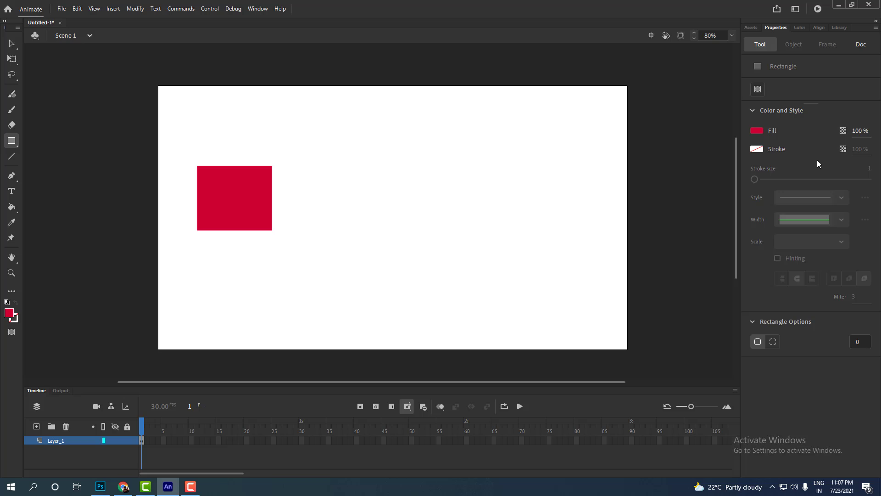
Create a classic tween from the rectangle, converting it to a symbol, and add a keyframe at frame 30
{"action": "right_click", "coordinate": [141, 442]}
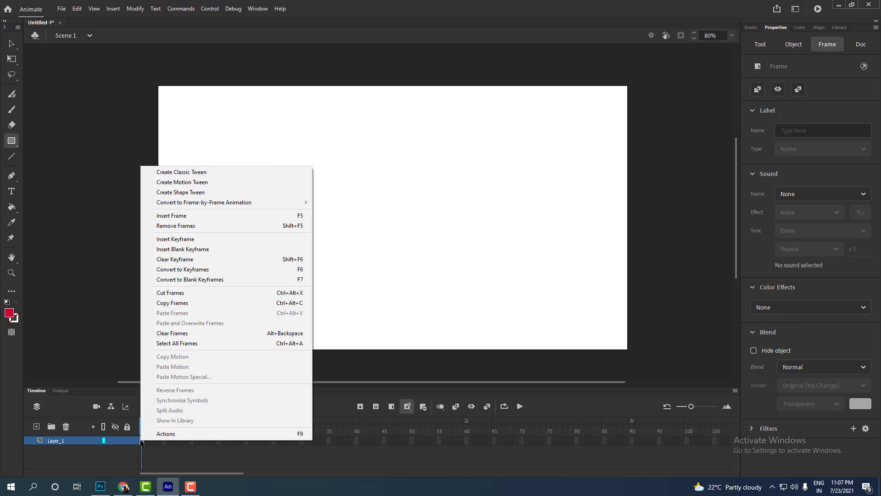
{"action": "left_click", "coordinate": [185, 177]}
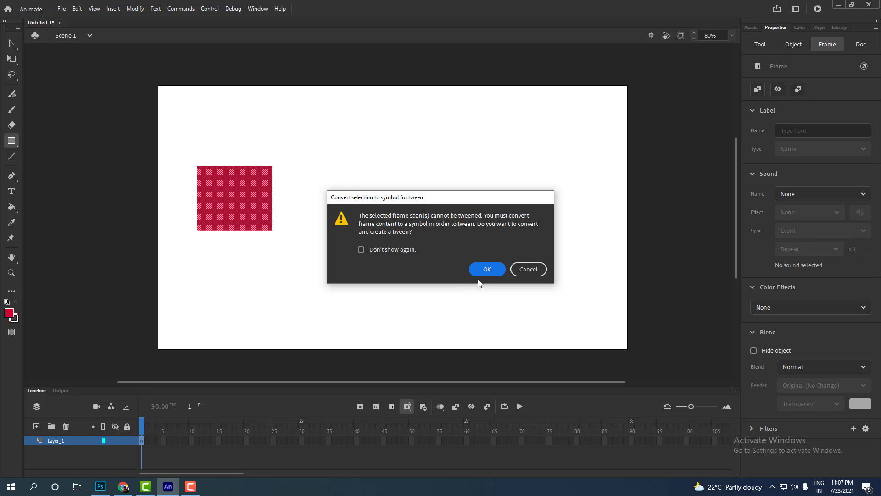
{"action": "left_click", "coordinate": [487, 269]}
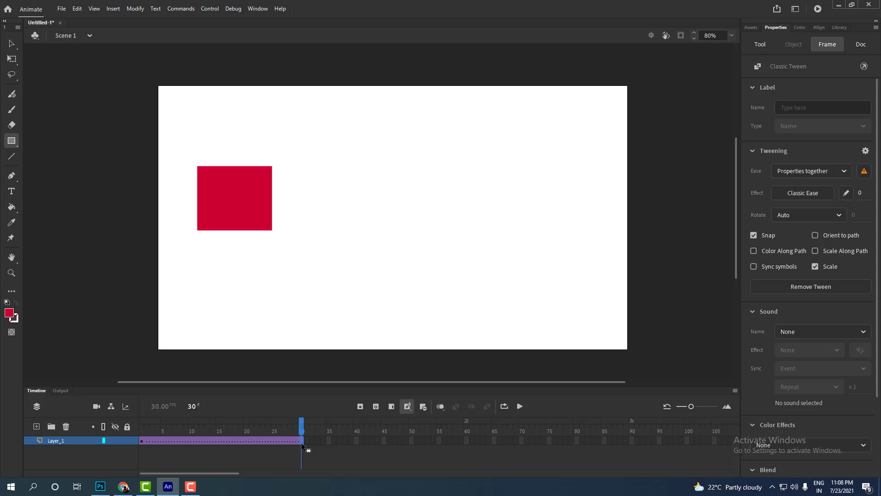
{"action": "key", "text": "F6"}
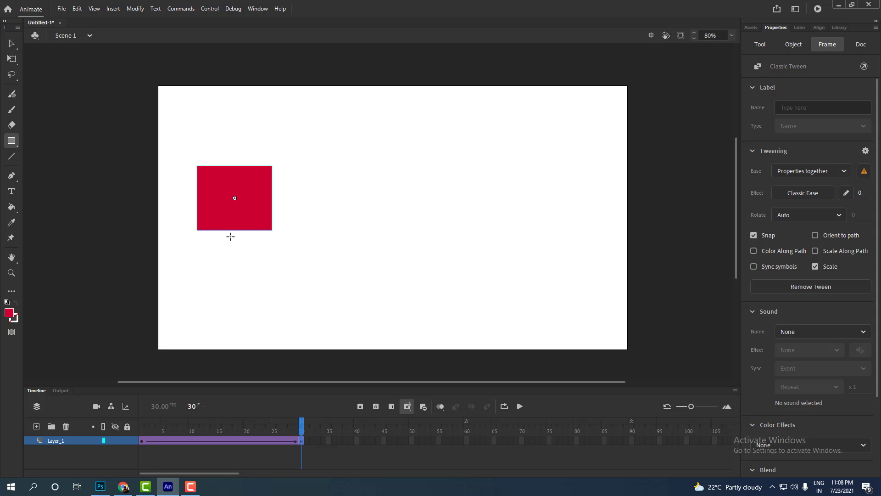
Examine the Tween 1 symbol in the document's library
{"action": "key", "text": "v"}
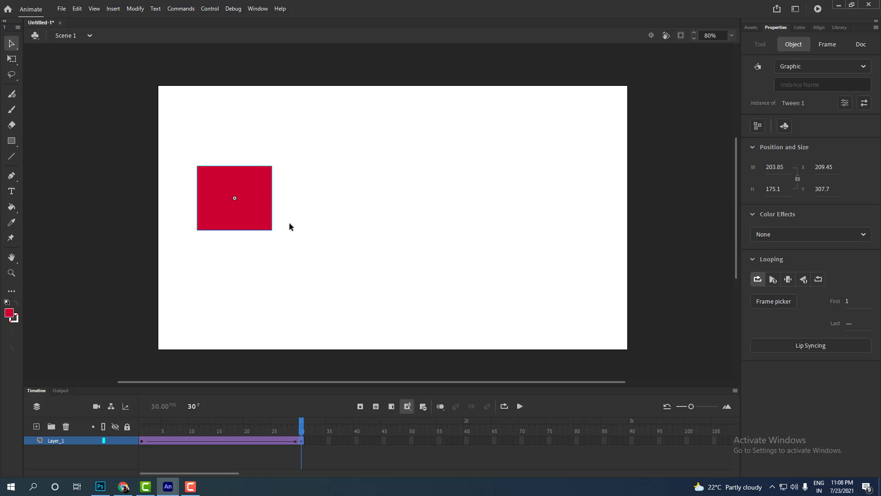
{"action": "left_click", "coordinate": [841, 27]}
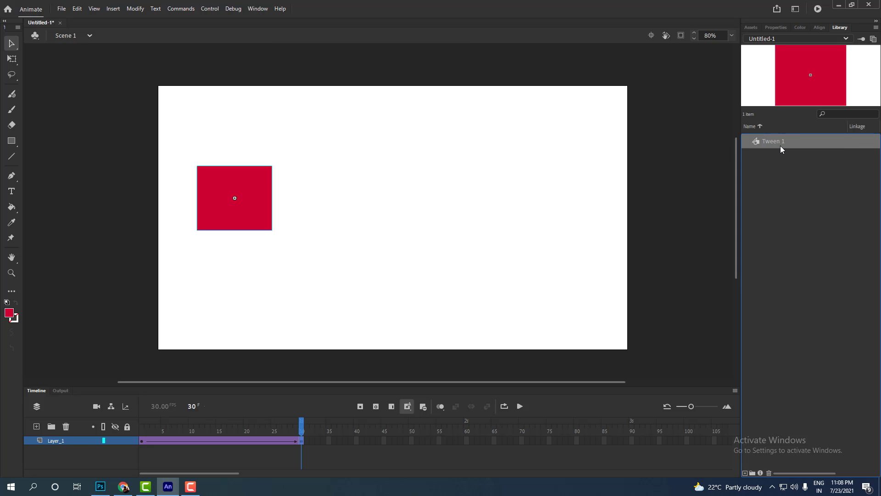
{"action": "left_click", "coordinate": [272, 266]}
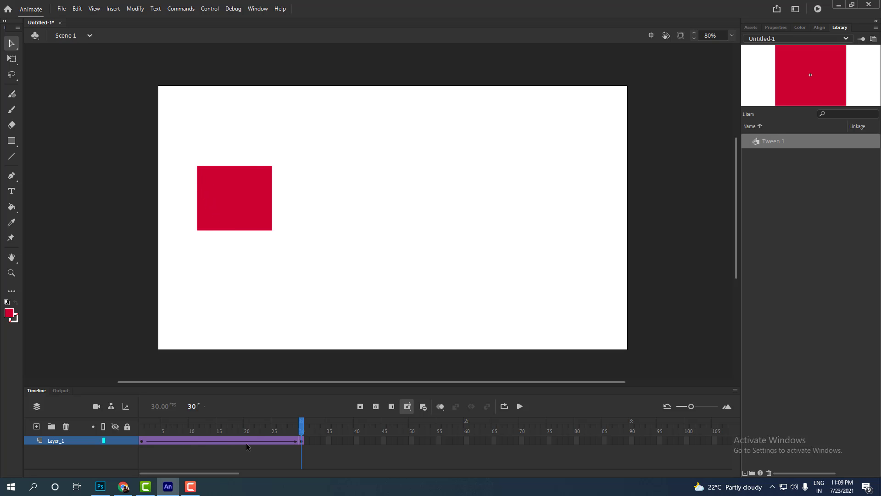
Undo the frame 30 keyframe, the classic tween and the rectangle to clear the stage
{"action": "key", "text": "ctrl+z"}
{"action": "key", "text": "ctrl+z"}
{"action": "key", "text": "ctrl+z"}
{"action": "key", "text": "ctrl+z"}
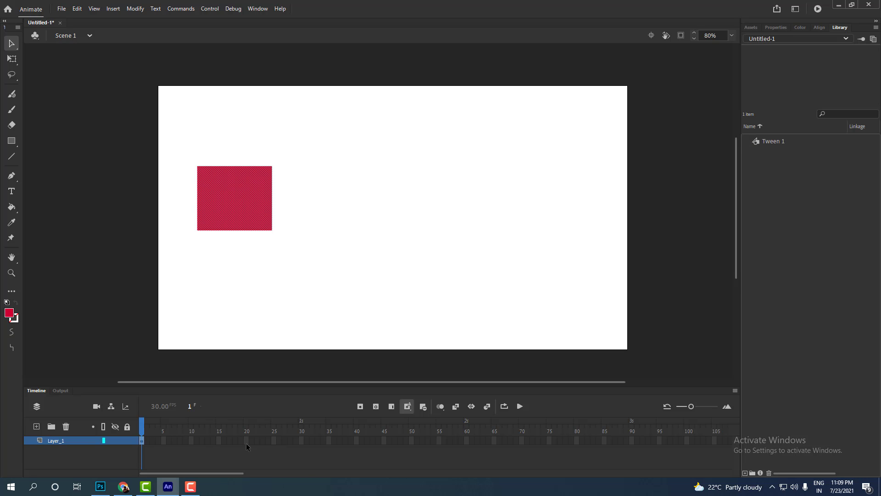
{"action": "key", "text": "ctrl+z"}
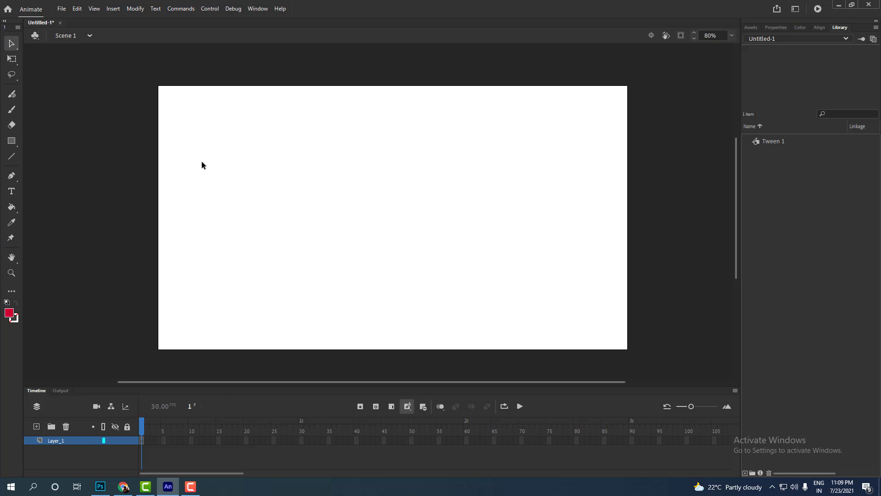
Draw a red circle on frame 1 in the stage's upper-left area
{"action": "key", "text": "o"}
{"action": "left_click_drag", "start_coordinate": [196, 152], "coordinate": [241, 197]}
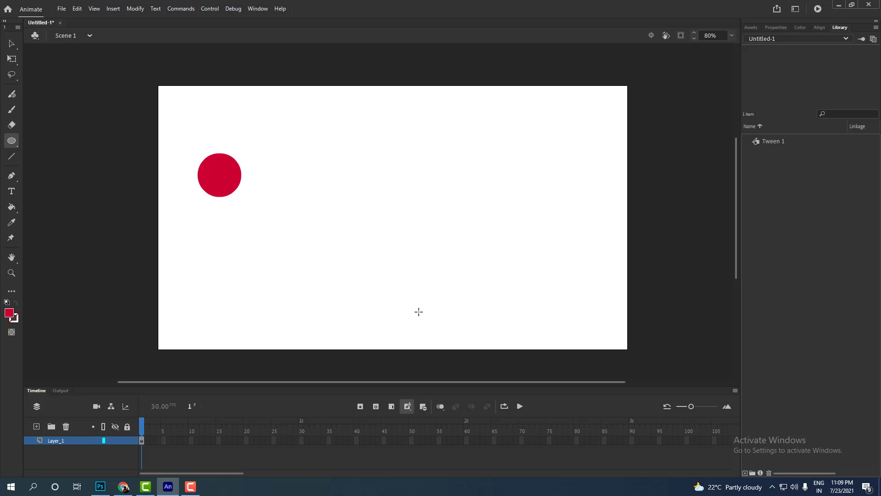
{"action": "key", "text": "v"}
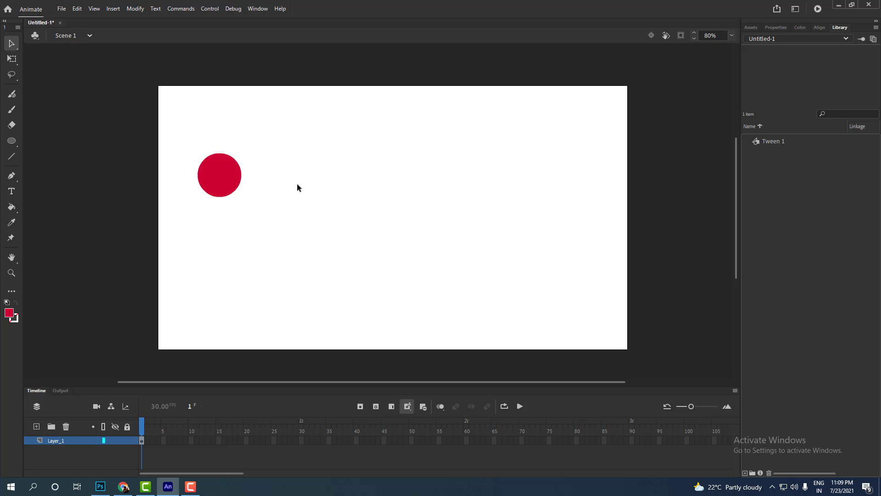
Insert a blank keyframe at frame 30 and draw a red rectangle on it near the stage's upper-right corner
{"action": "left_click", "coordinate": [301, 441]}
{"action": "key", "text": "F7"}
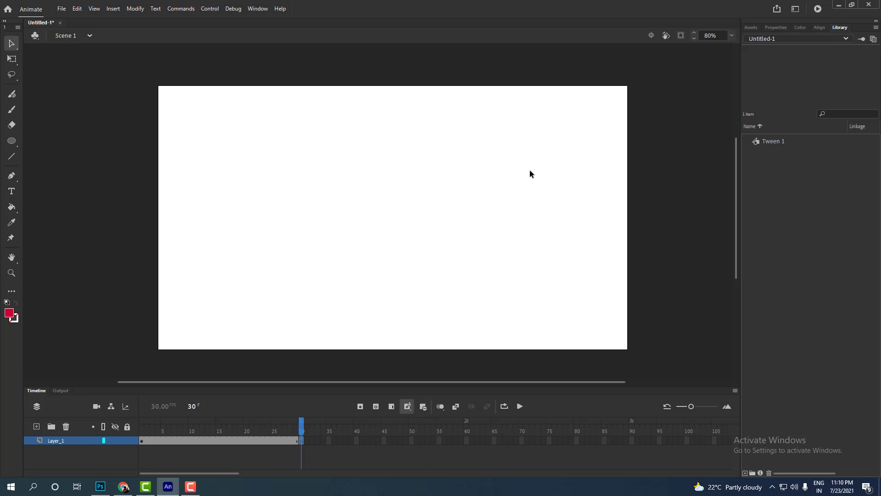
{"action": "key", "text": "r"}
{"action": "left_click_drag", "start_coordinate": [549, 124], "coordinate": [603, 169]}
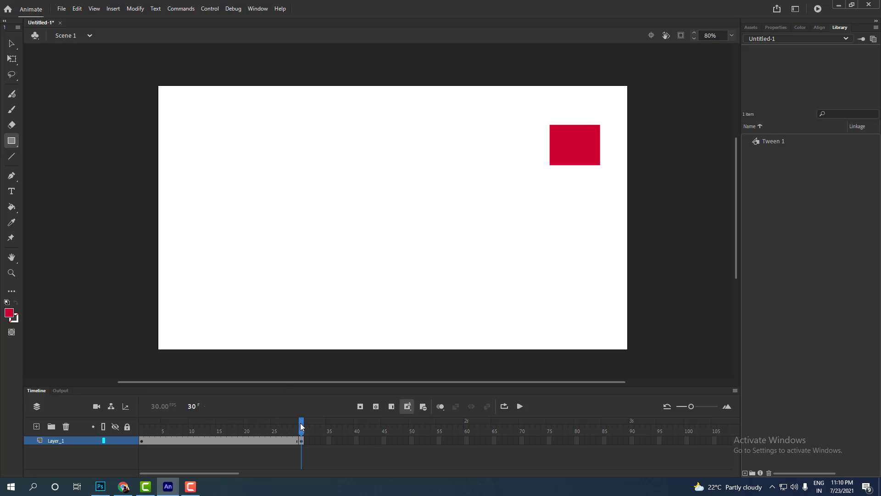
Create a shape tween across frames 1 to 30 between the circle and the rectangle
{"action": "mouse_move", "coordinate": [301, 426]}
{"action": "left_mouse_down"}
{"action": "mouse_move", "coordinate": [133, 420]}
{"action": "mouse_move", "coordinate": [309, 429]}
{"action": "left_mouse_up"}
{"action": "left_click_drag", "start_coordinate": [142, 442], "coordinate": [301, 442]}
{"action": "right_click", "coordinate": [236, 443]}
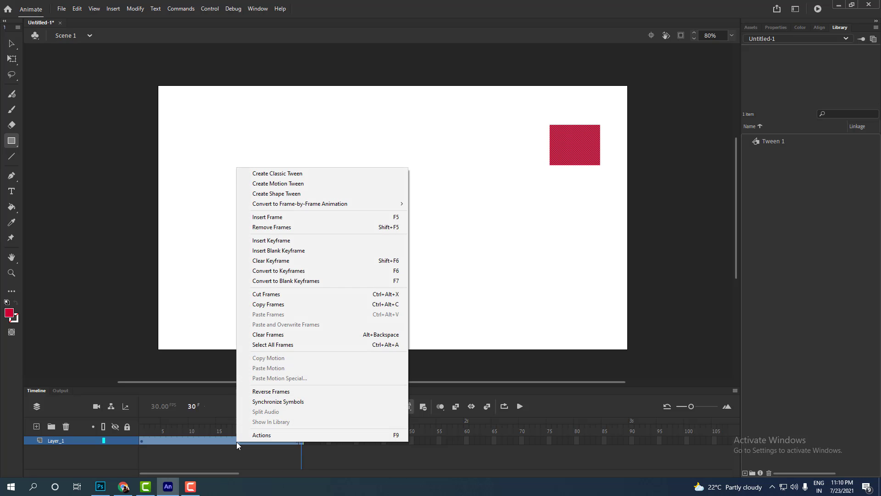
{"action": "left_click", "coordinate": [307, 194]}
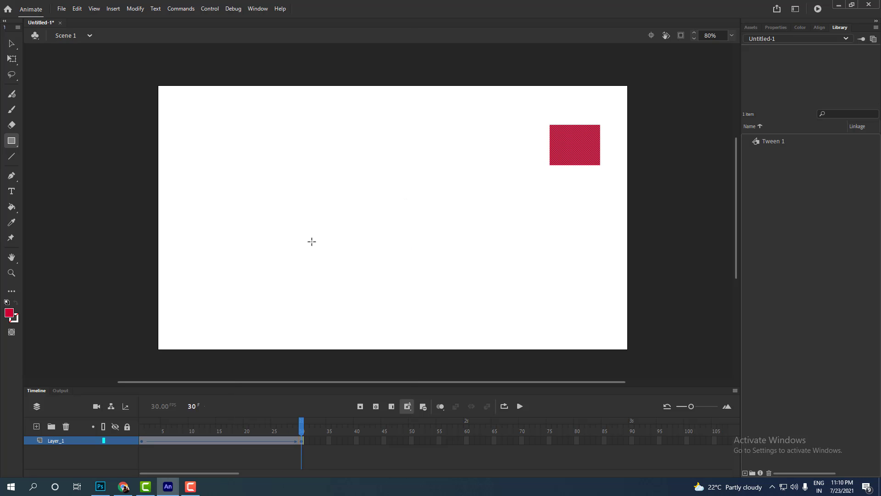
{"action": "left_click", "coordinate": [239, 460]}
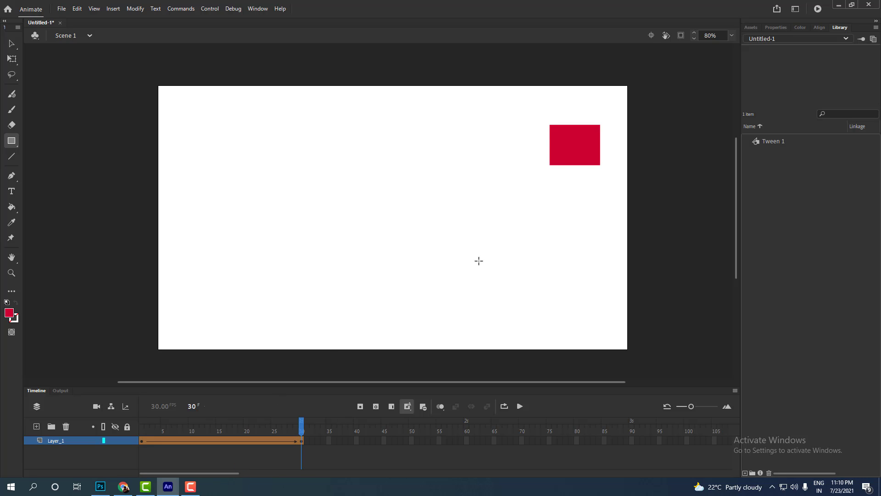
Play the circle-to-rectangle shape tween several times on the stage
{"action": "key", "text": "Return"}
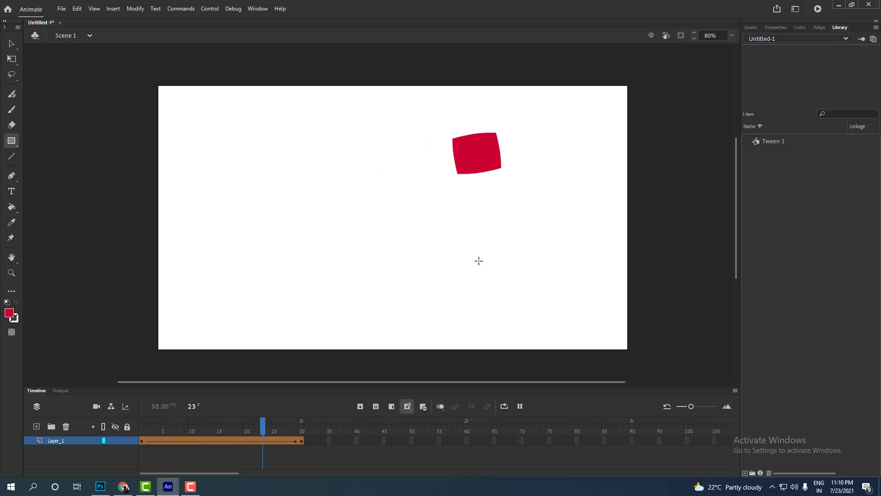
{"action": "key", "text": "Return"}
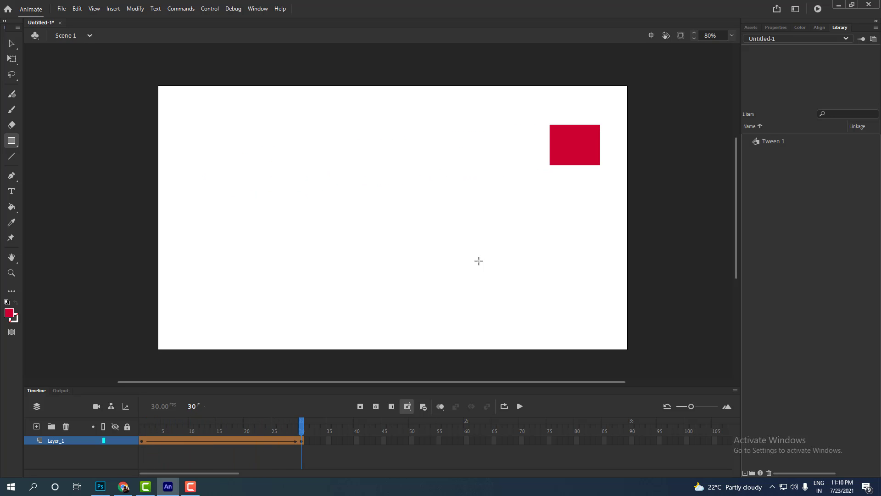
{"action": "key", "text": "Return"}
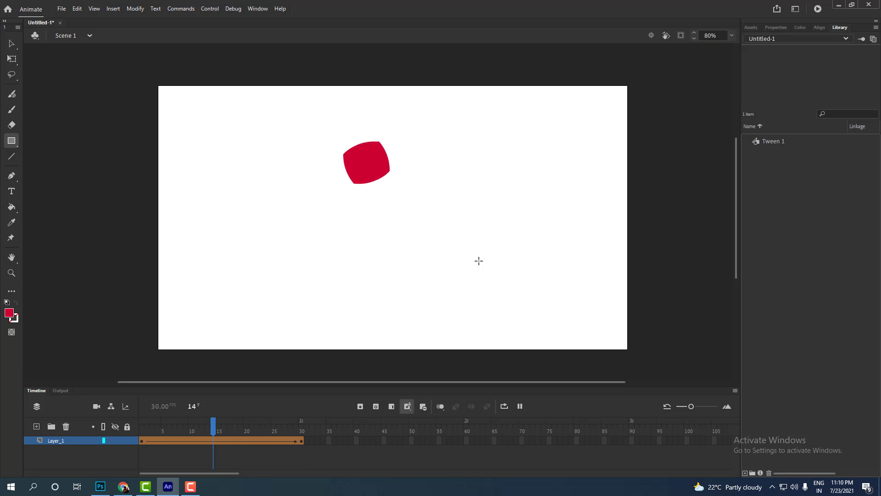
{"action": "key", "text": "Return"}
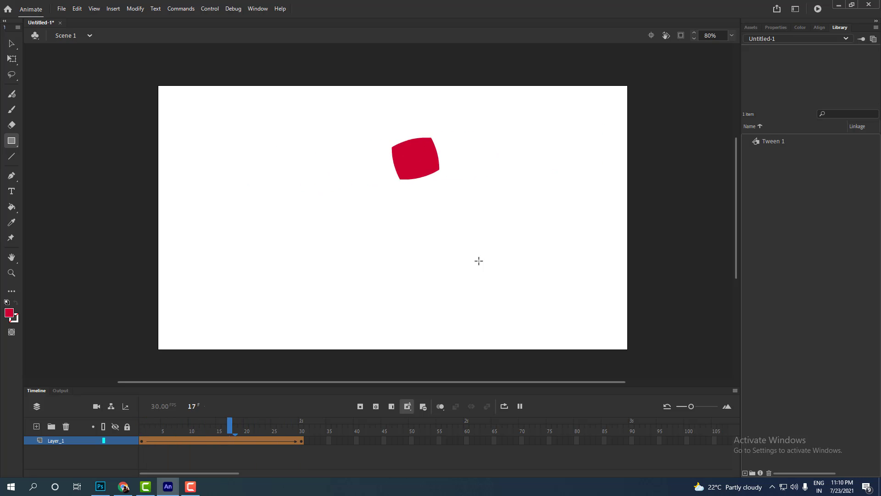
{"action": "key", "text": "Return"}
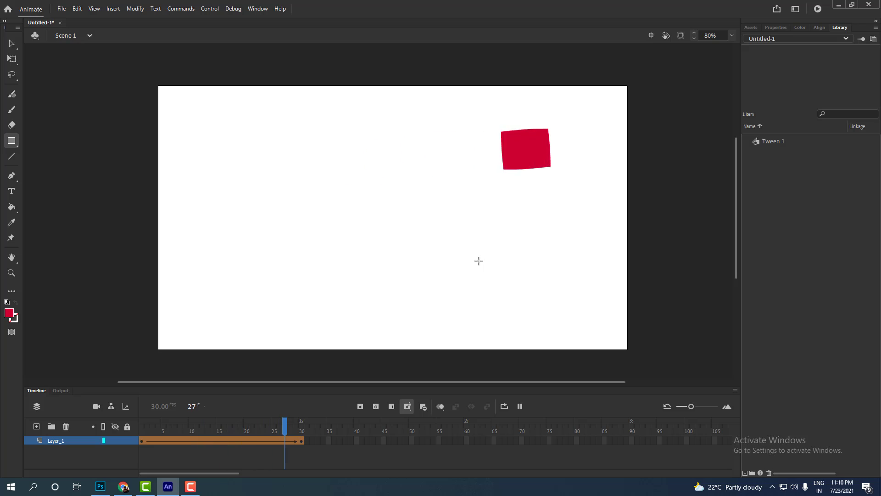
{"action": "key", "text": "Return"}
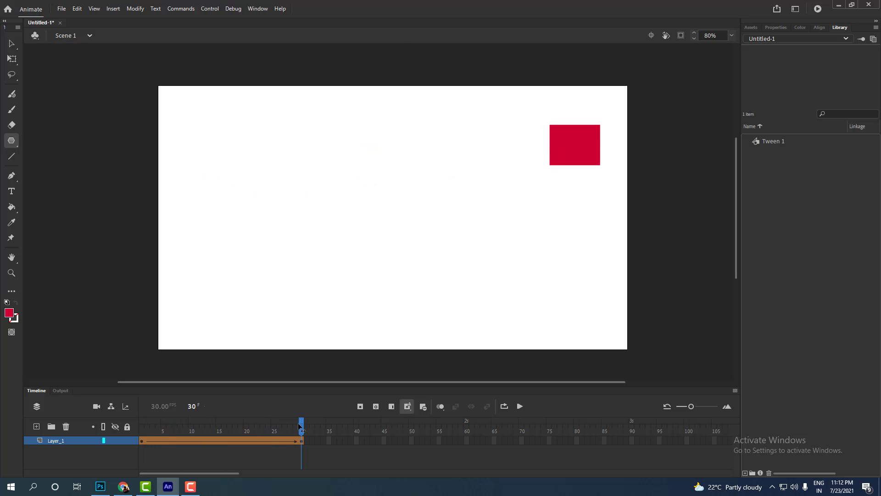
Insert a blank keyframe at frame 15 and draw a red pentagon on it near the stage's upper middle
{"action": "left_click_drag", "start_coordinate": [299, 427], "coordinate": [210, 429]}
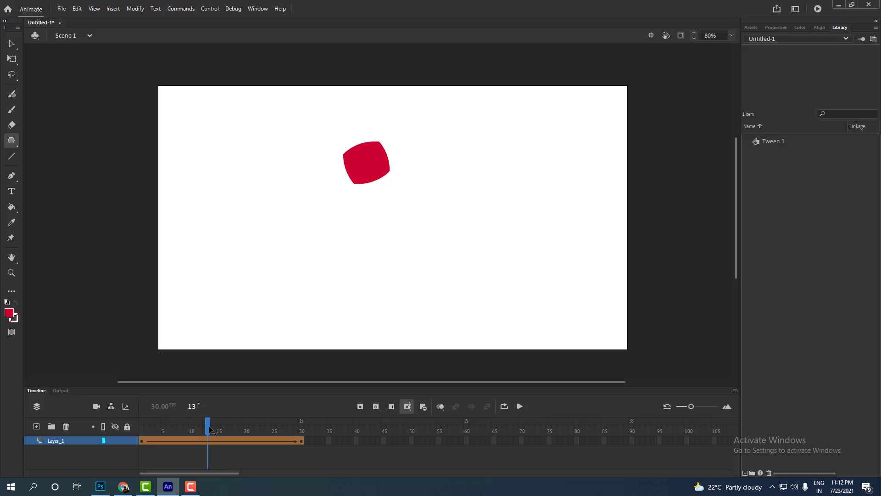
{"action": "left_click", "coordinate": [219, 439]}
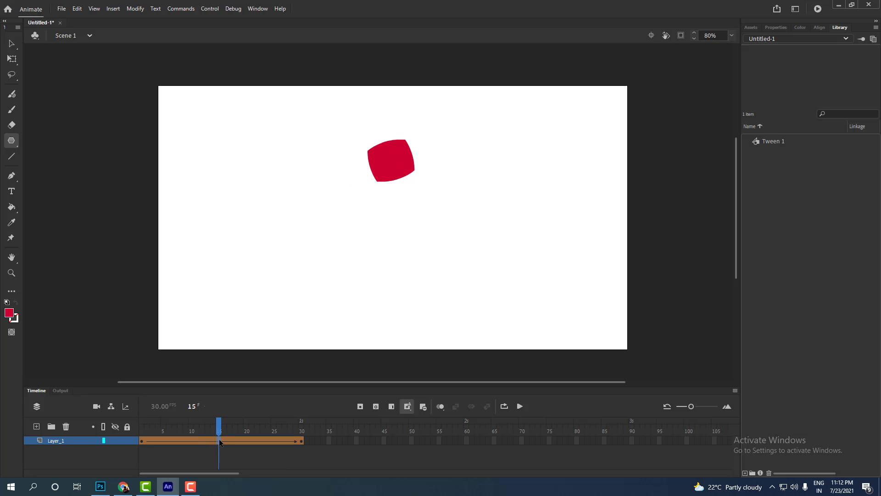
{"action": "key", "text": "F7"}
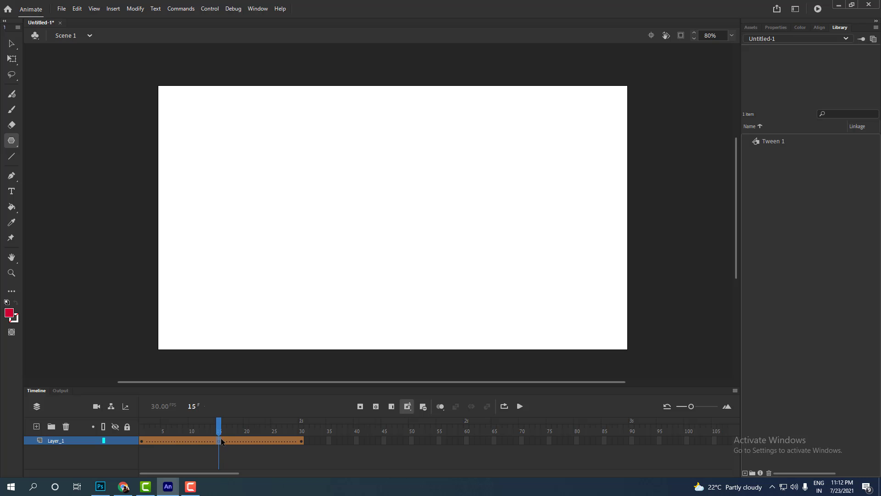
{"action": "left_click", "coordinate": [12, 141]}
{"action": "left_click", "coordinate": [70, 198]}
{"action": "left_click_drag", "start_coordinate": [349, 141], "coordinate": [375, 174]}
Play the tween through the pentagon on the timeline, test the movie, and close the test window
{"action": "left_click_drag", "start_coordinate": [220, 420], "coordinate": [311, 438]}
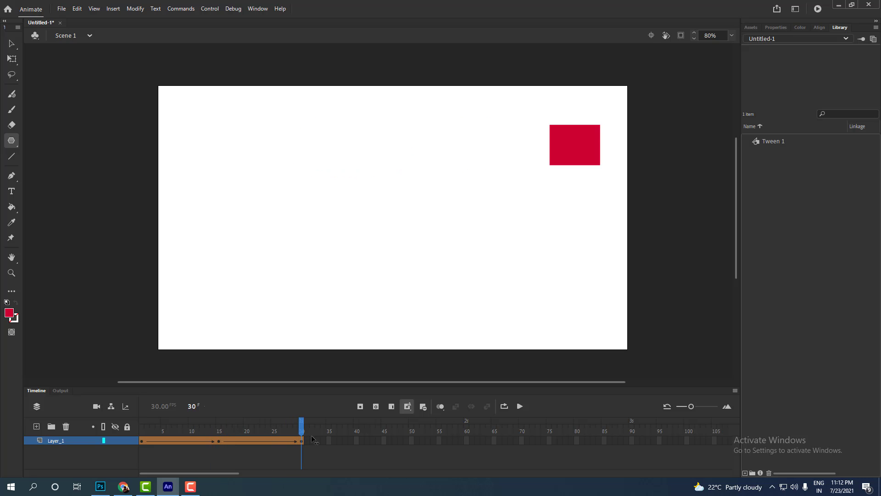
{"action": "key", "text": "Return"}
{"action": "key", "text": "ctrl+Return"}
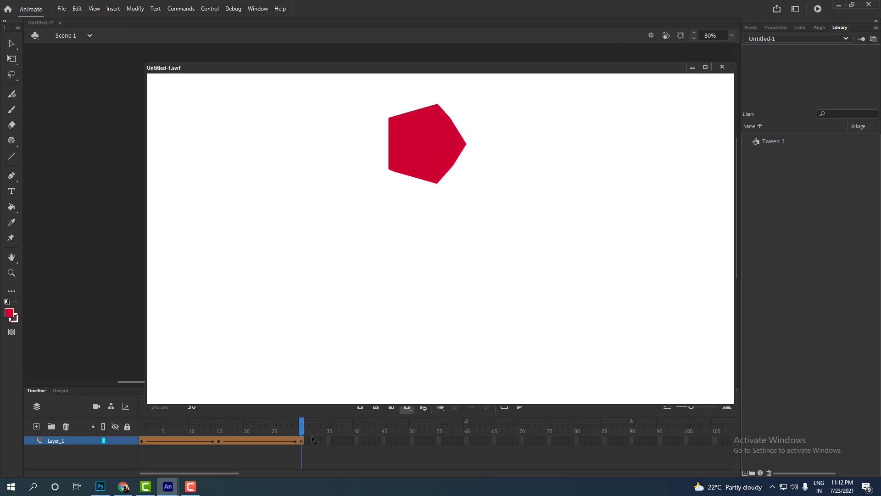
{"action": "left_click", "coordinate": [722, 66]}
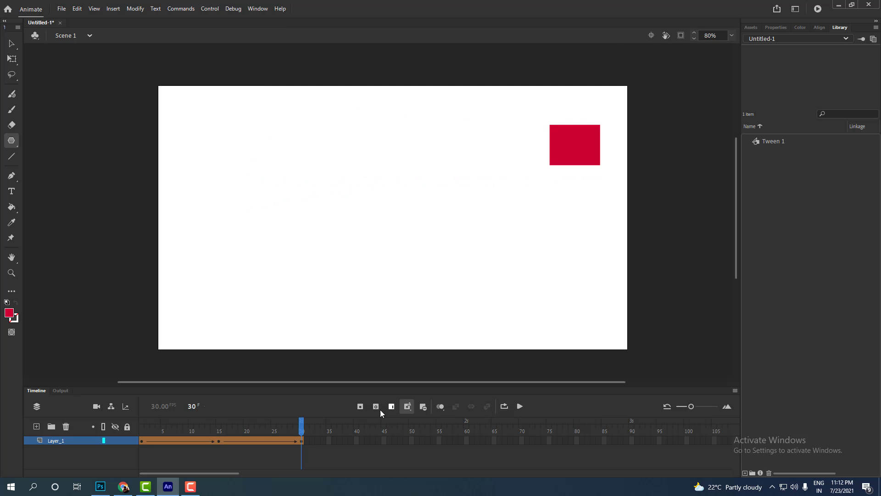
Bend the lower-right edge of the frame 15 pentagon outward into a curve
{"action": "left_click", "coordinate": [219, 441]}
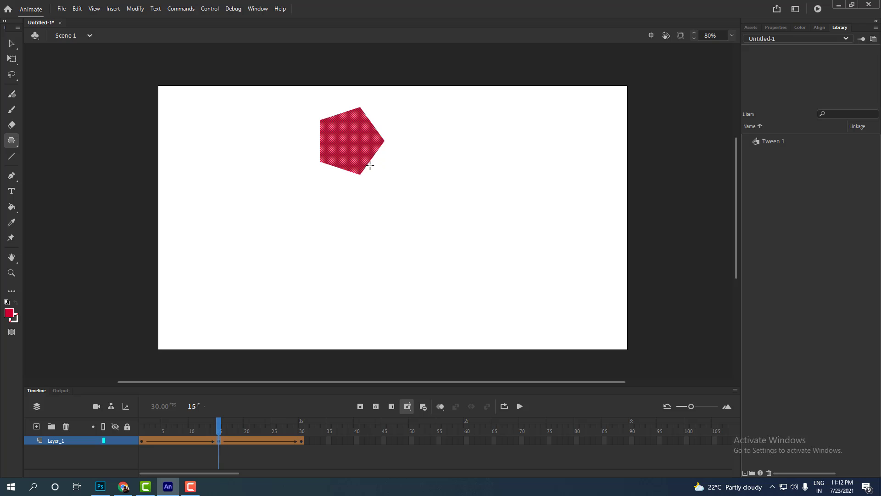
{"action": "key", "text": "v"}
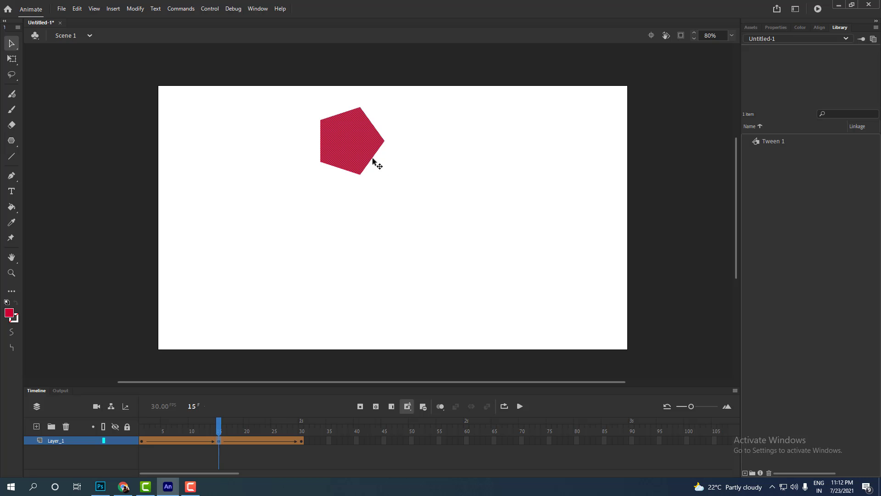
{"action": "left_click", "coordinate": [378, 163]}
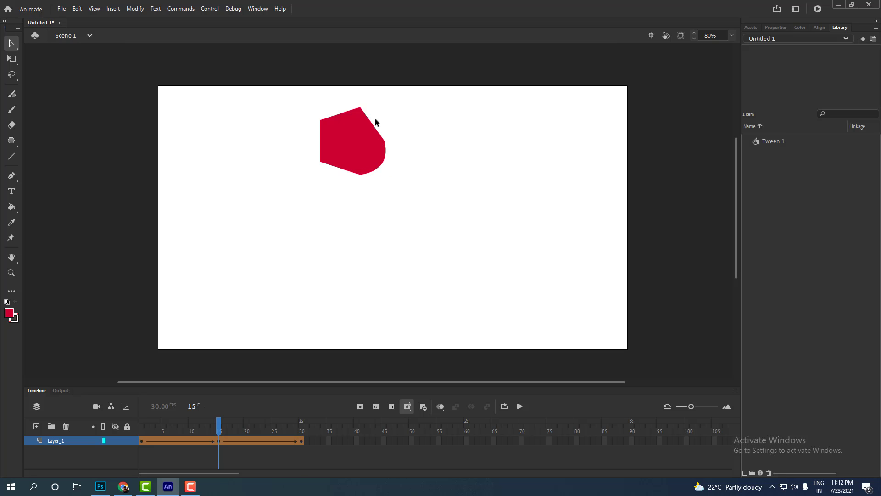
Bend the pentagon's upper-right, upper-left and left edges outward into curves
{"action": "left_click_drag", "start_coordinate": [374, 126], "coordinate": [331, 116]}
{"action": "left_click_drag", "start_coordinate": [329, 108], "coordinate": [325, 105]}
{"action": "left_click_drag", "start_coordinate": [315, 142], "coordinate": [311, 140]}
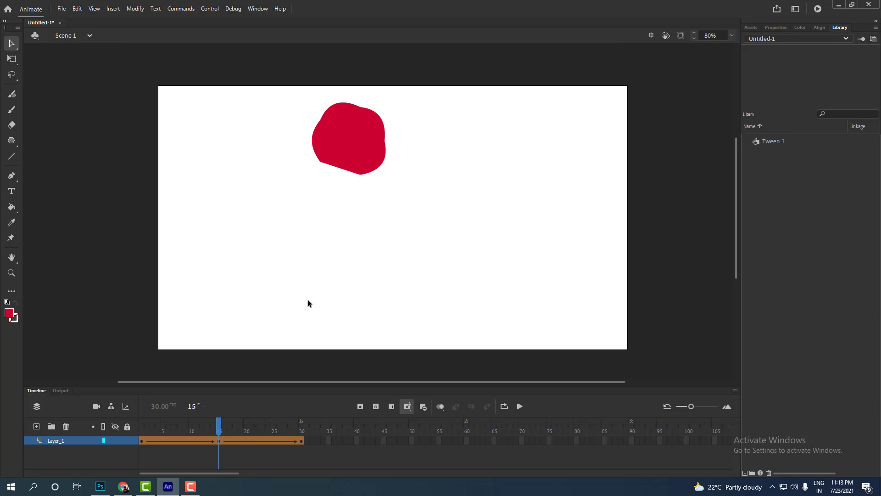
Undo the curves on the pentagon's upper-right, upper-left and left edges
{"action": "key", "text": "ctrl+z"}
{"action": "key", "text": "ctrl+z"}
{"action": "key", "text": "ctrl+z"}
{"action": "key", "text": "ctrl+z"}
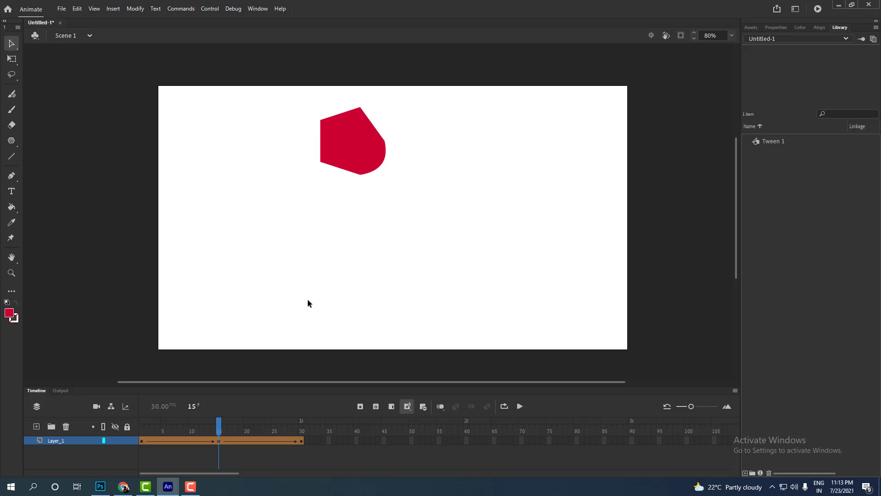